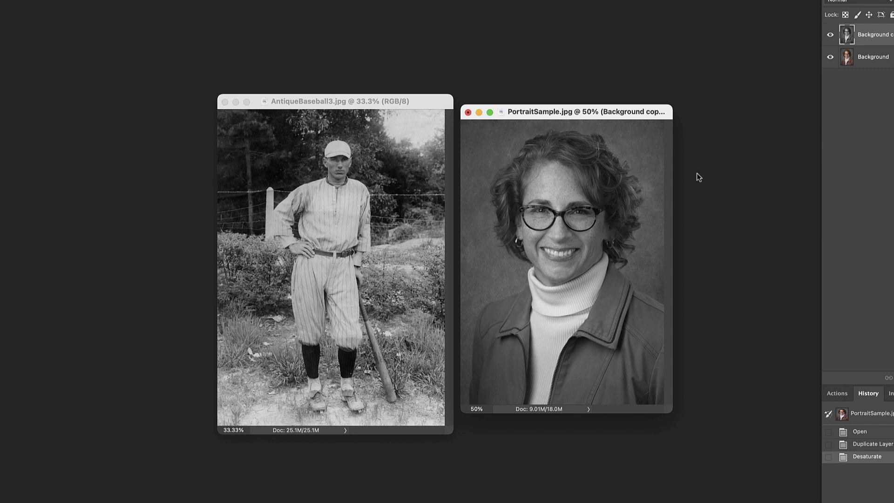
Compare the portrait's desaturated copy with the original color by toggling the Background copy layer's visibility.
click(830, 37)
click(830, 38)
click(830, 39)
click(829, 38)
drag(647, 114, 648, 111)
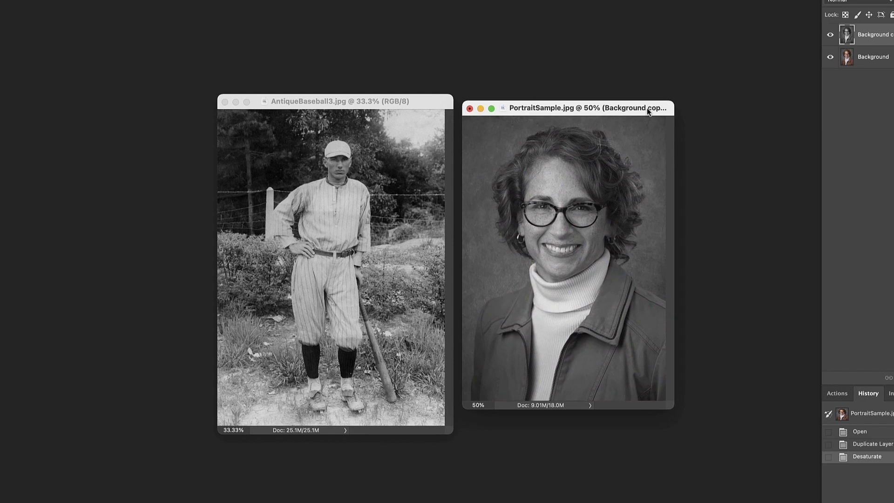
Bring the AntiqueBaseball3.jpg photo to the front, enlarge it to 50% and enable the Colorize neural filter on it.
click(415, 101)
drag(416, 101, 436, 104)
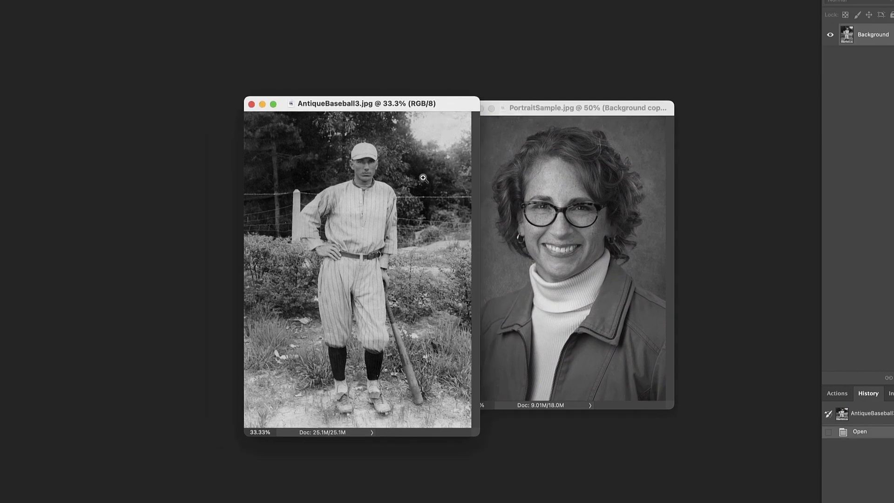
click(419, 155)
drag(344, 104, 307, 31)
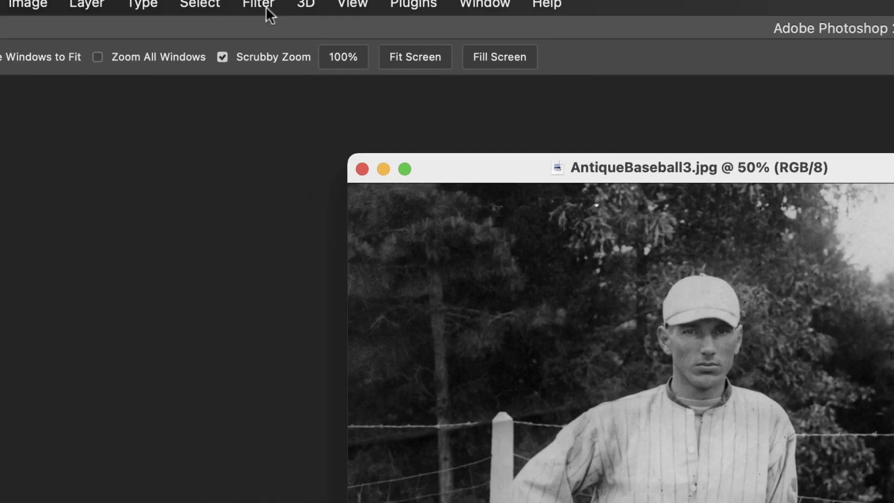
click(266, 7)
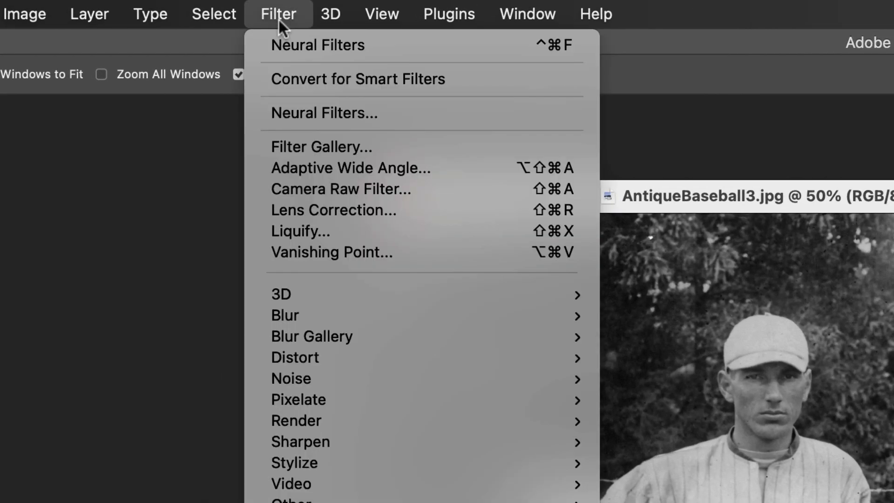
click(303, 113)
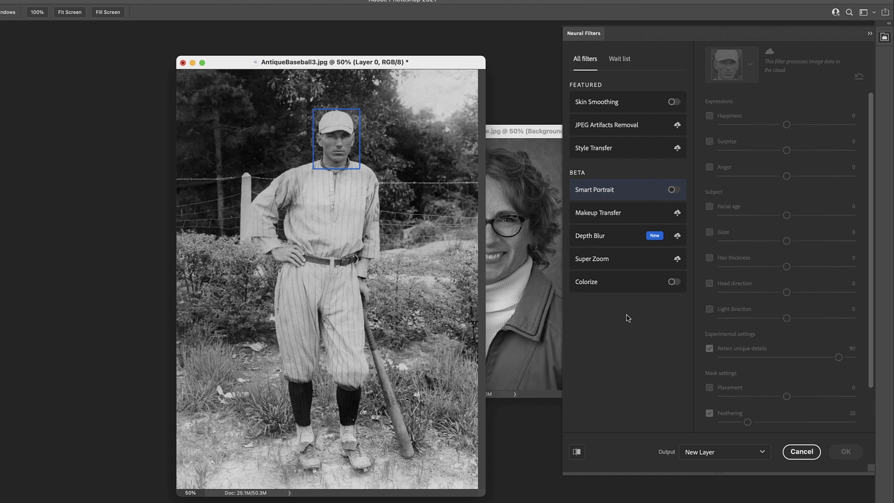
click(606, 287)
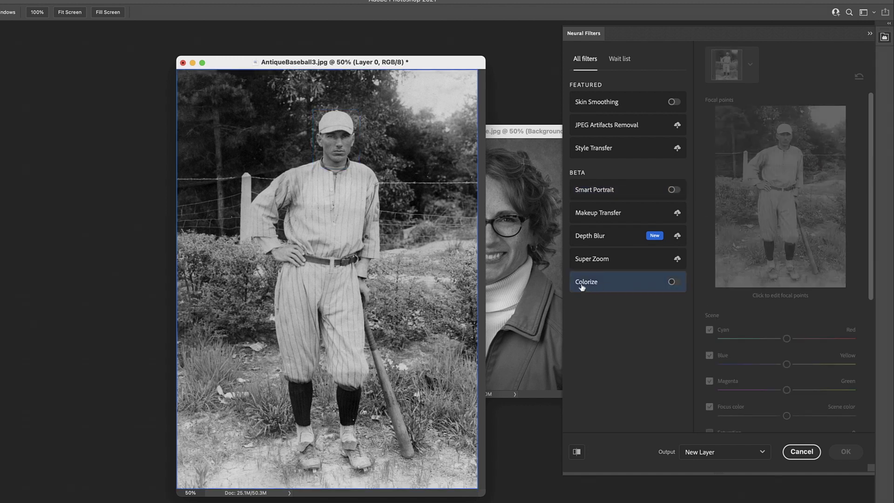
click(674, 282)
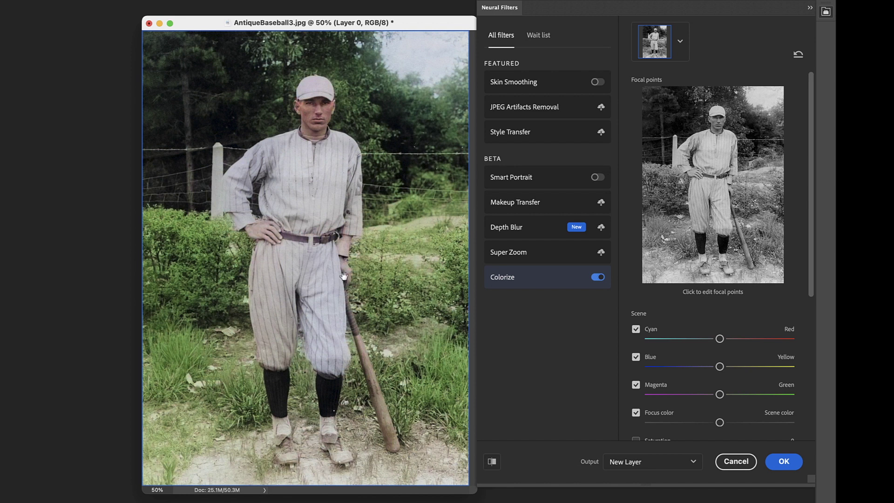
Try a strong red shift on the colorized scene, and settle on a slight shift toward red and yellow.
scroll(686, 413, down, 1)
scroll(686, 413, down, 5)
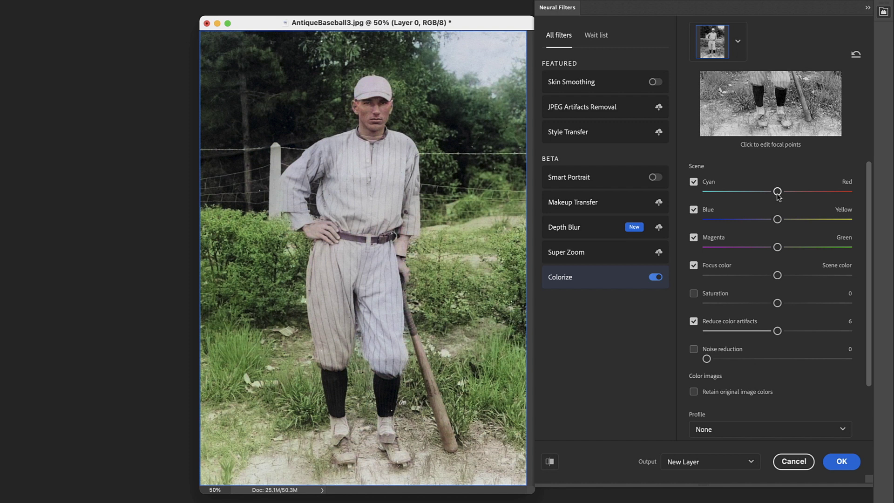
drag(777, 192, 869, 195)
drag(848, 191, 780, 191)
drag(780, 192, 780, 219)
Enable the Saturation adjustment for the colorized baseball photo, try +25, and set it to +2.
click(694, 293)
drag(777, 303, 812, 303)
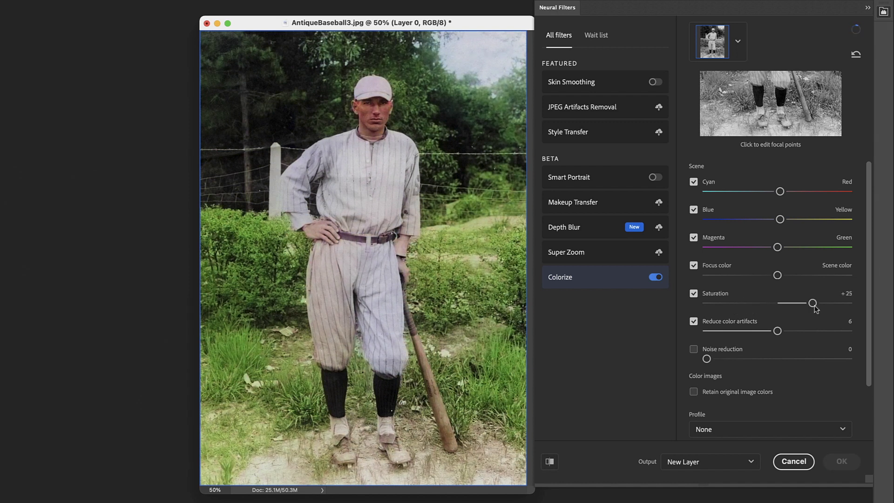
drag(814, 306, 780, 304)
Try the Retro red and Retro brown color profiles on the colorized baseball photo.
scroll(799, 319, down, 3)
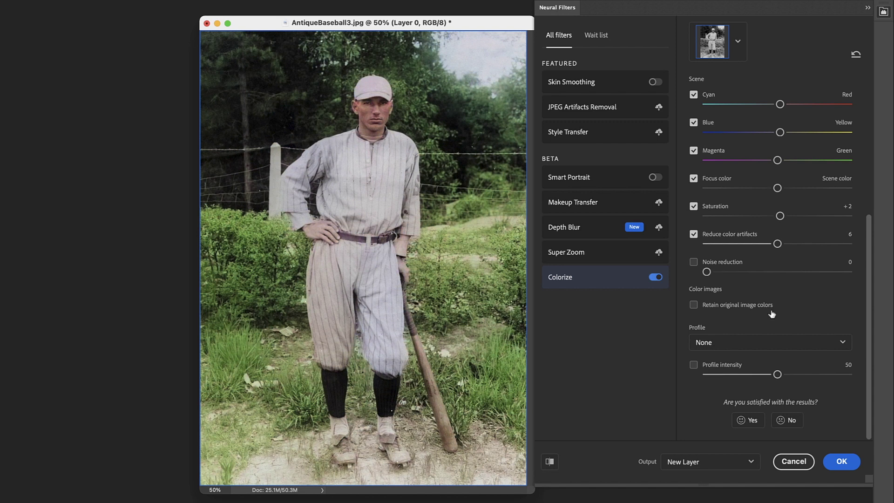
click(733, 343)
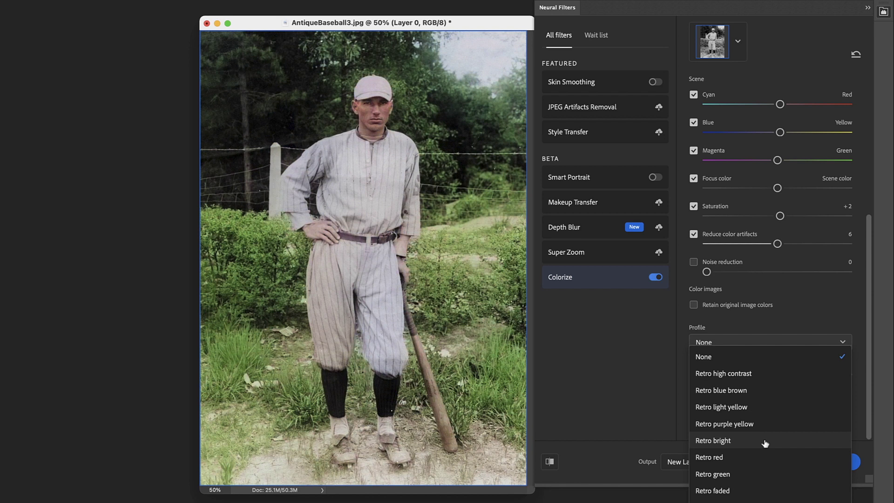
click(744, 459)
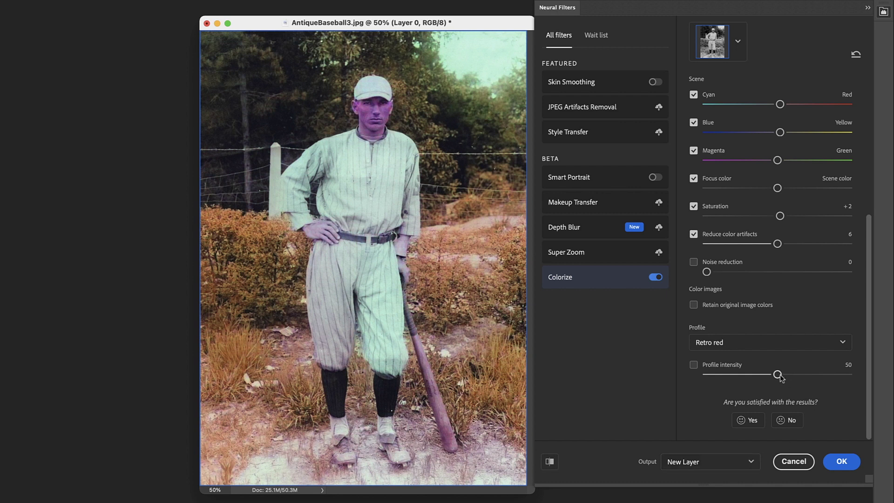
click(743, 348)
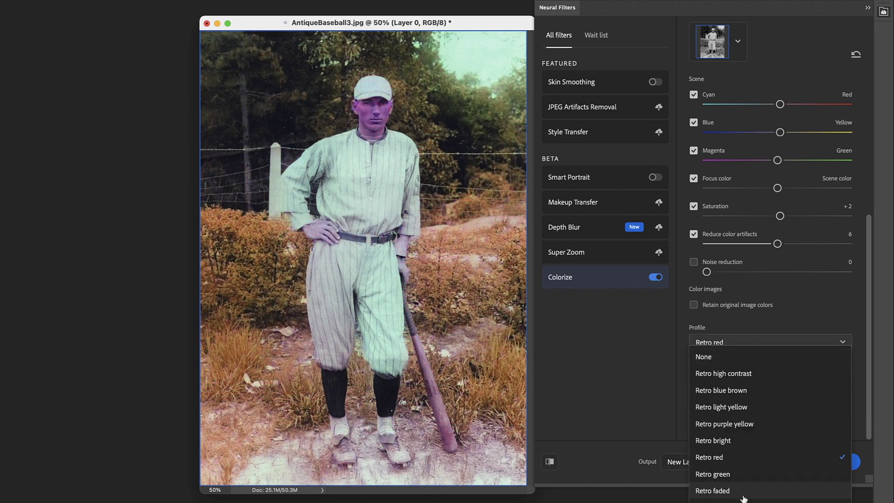
click(766, 465)
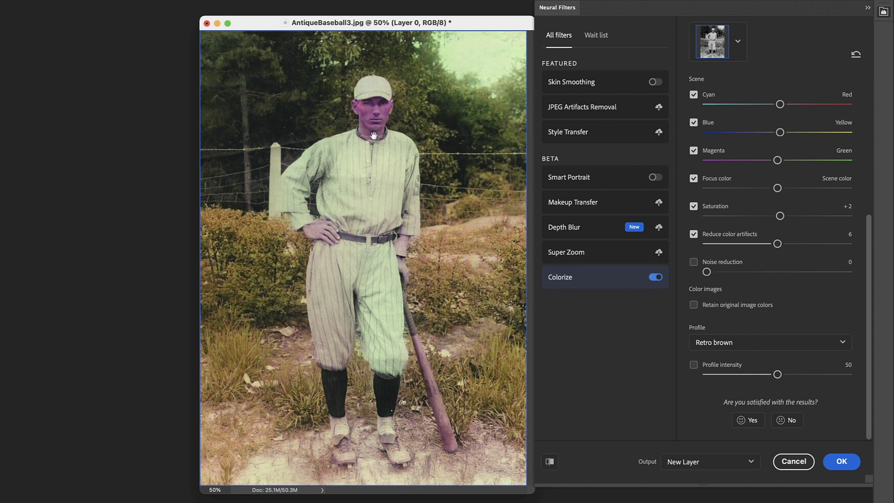
Set the Colorize profile intensity to 29 and reset the color profile to None.
drag(778, 375, 730, 377)
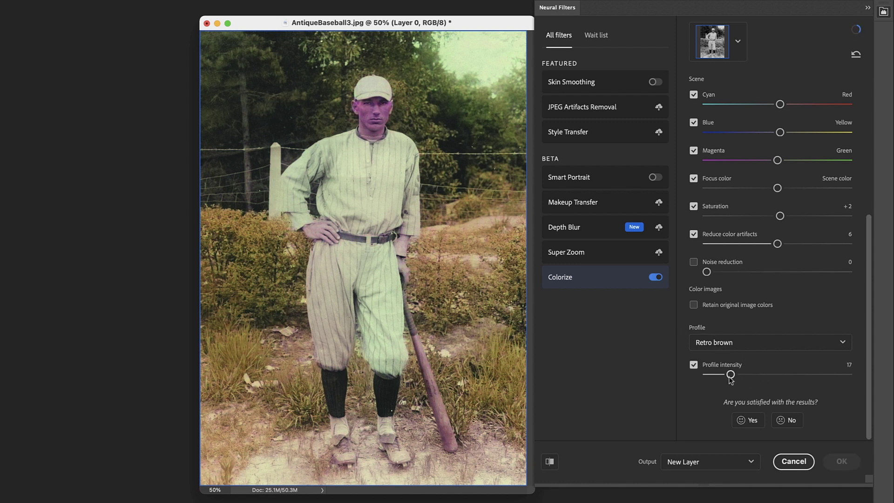
drag(730, 377, 747, 375)
click(734, 347)
click(732, 345)
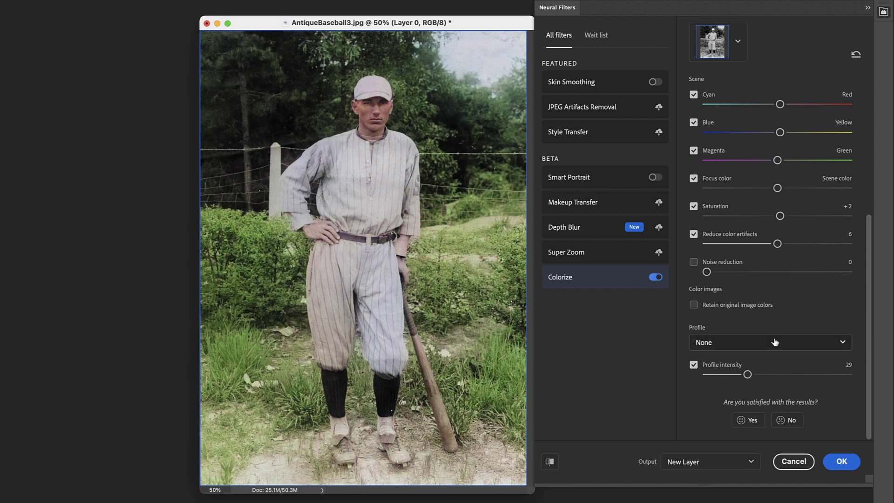
Review the Colorize settings and view the feedback form for unsatisfactory results, skipping it without submitting.
scroll(776, 344, up, 5)
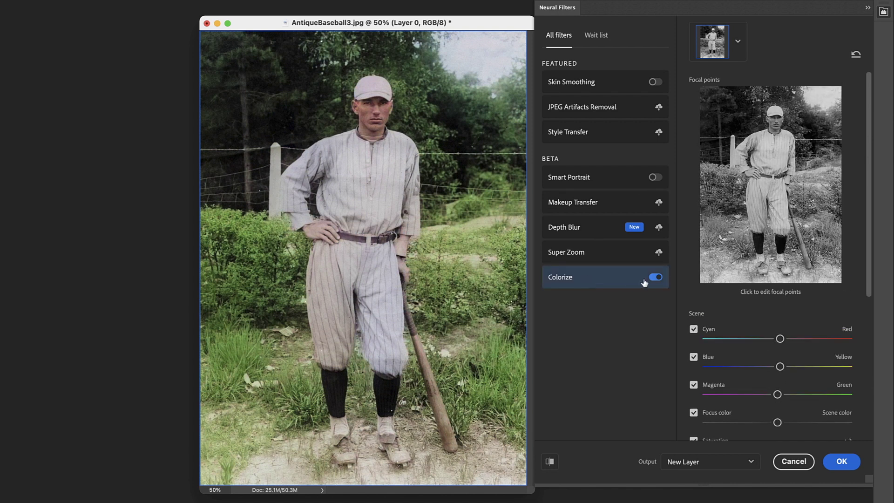
scroll(713, 326, down, 5)
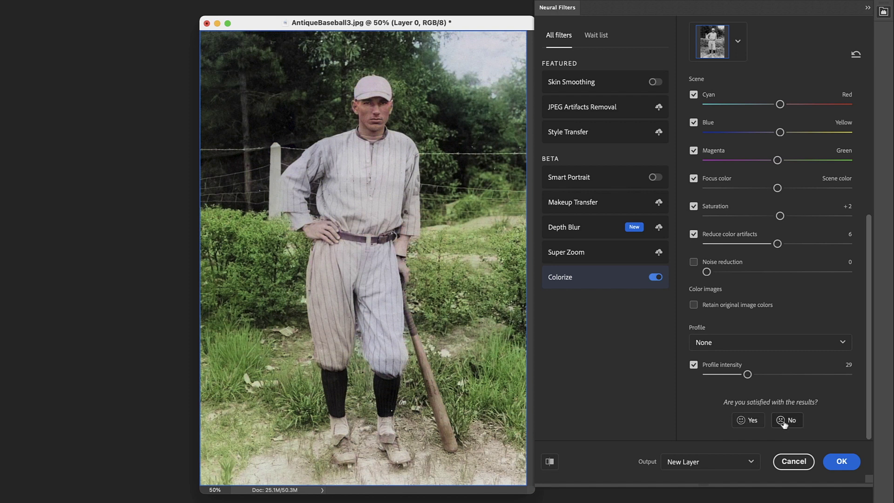
click(790, 422)
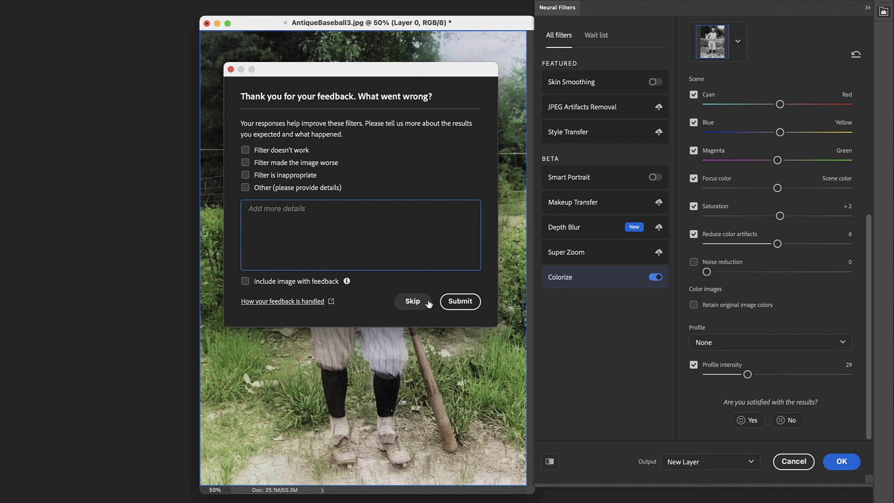
click(412, 302)
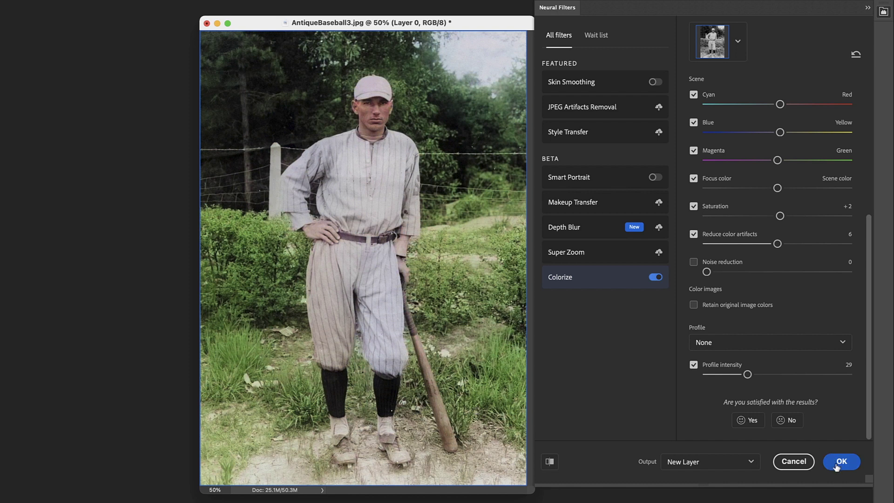
Apply the Colorize filter to the baseball photo with the output set to New Layer.
click(684, 462)
click(699, 462)
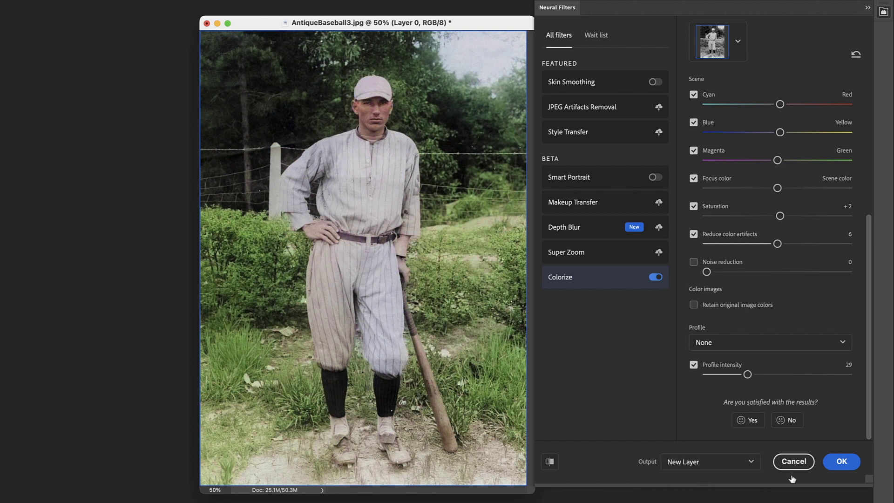
click(842, 461)
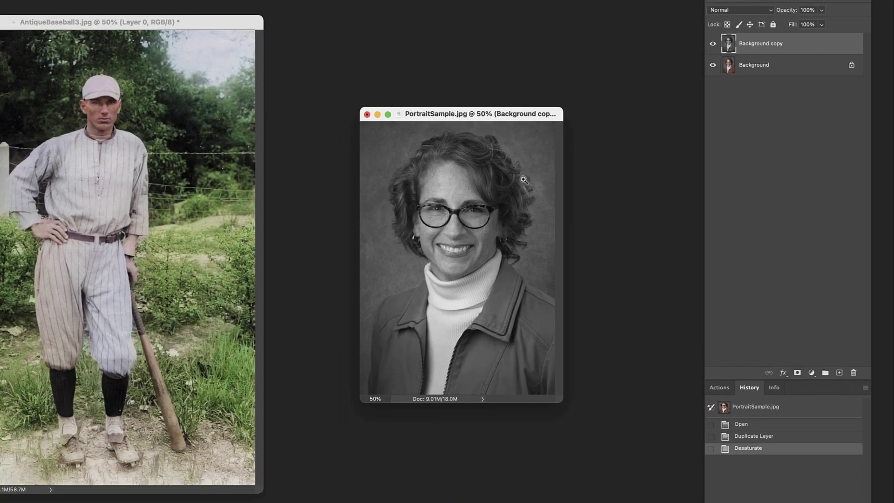
Show PortraitSample.jpg enlarged in full-screen mode and compare its desaturated copy with the original color layer.
click(523, 179)
key(f)
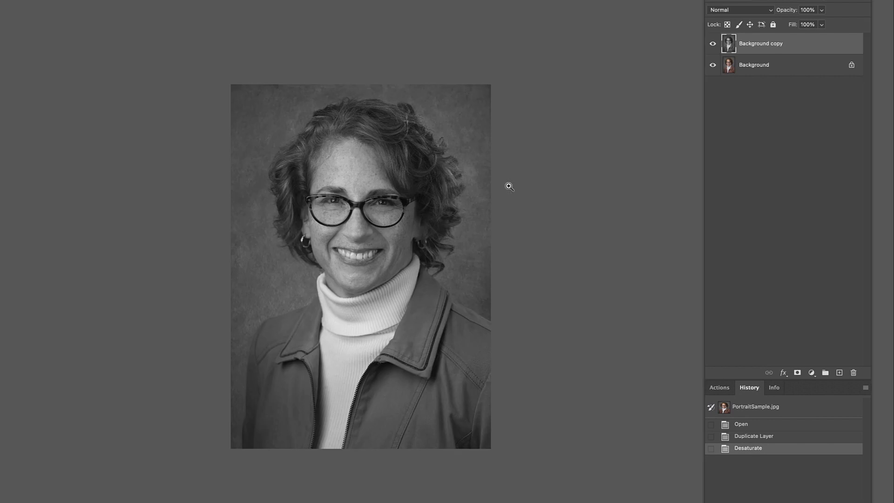
click(439, 180)
drag(439, 190, 393, 136)
click(713, 43)
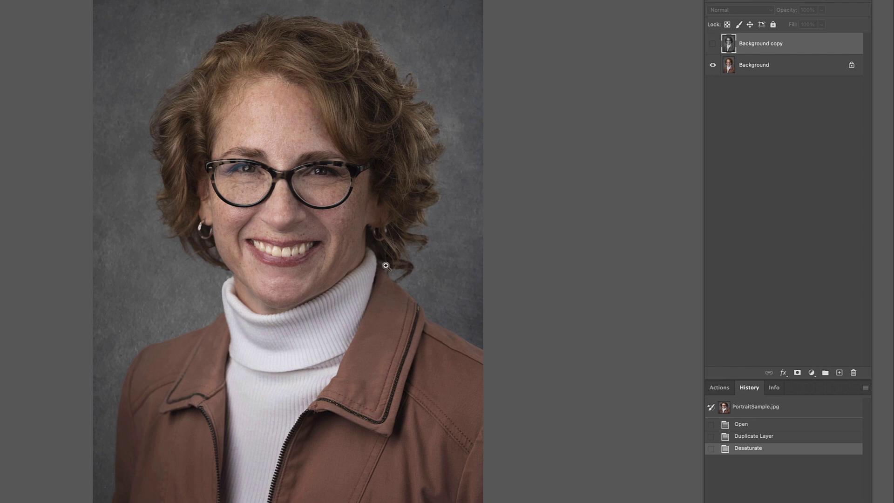
click(713, 43)
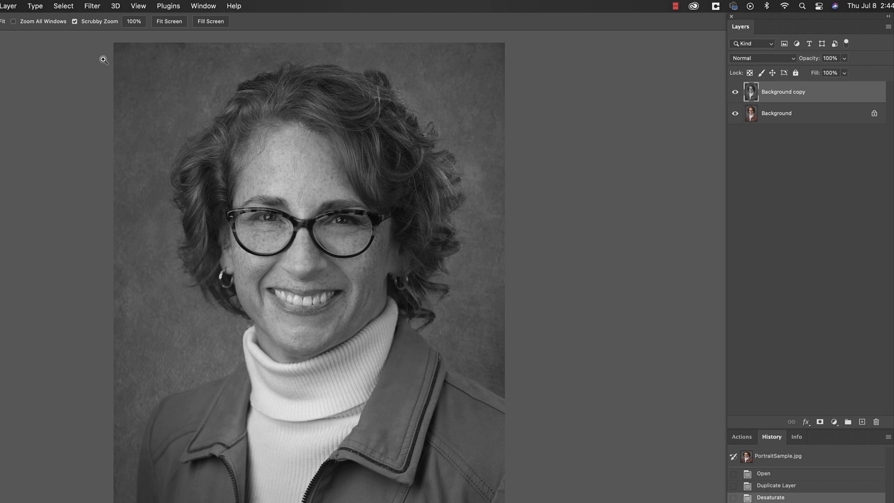
Colorize the desaturated portrait layer with the Colorize neural filter, outputting the result to a new layer.
click(87, 7)
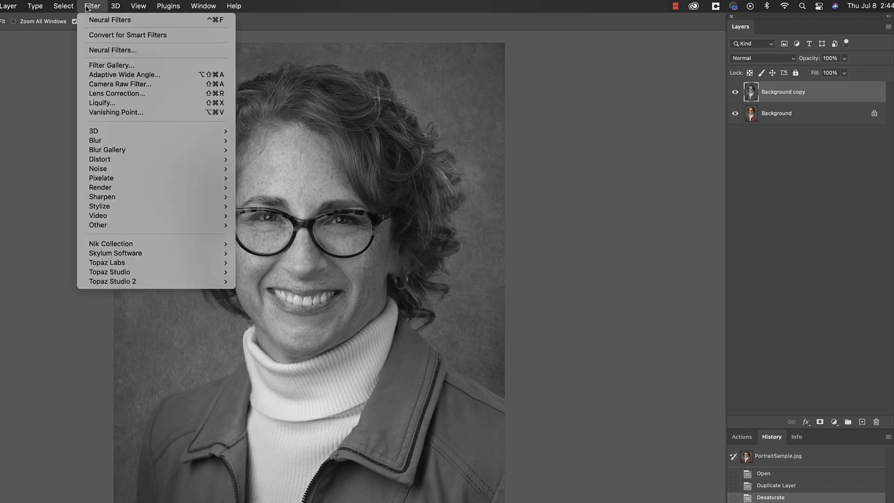
click(105, 53)
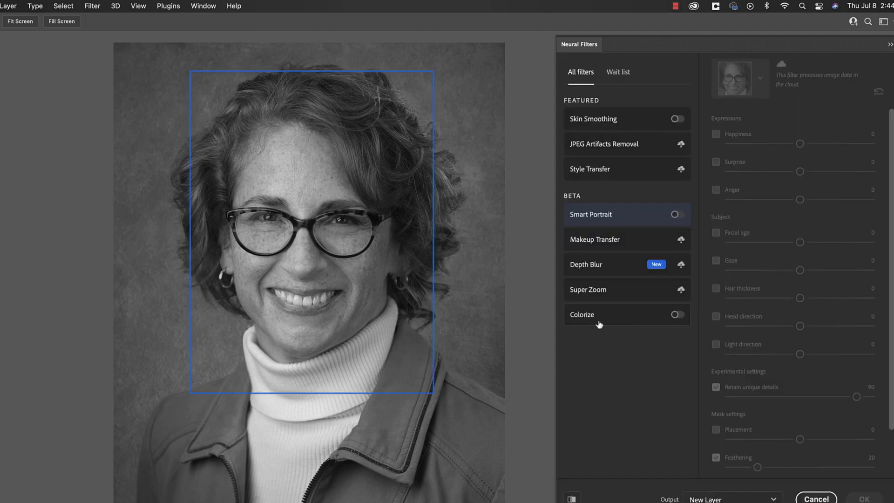
click(589, 320)
click(677, 314)
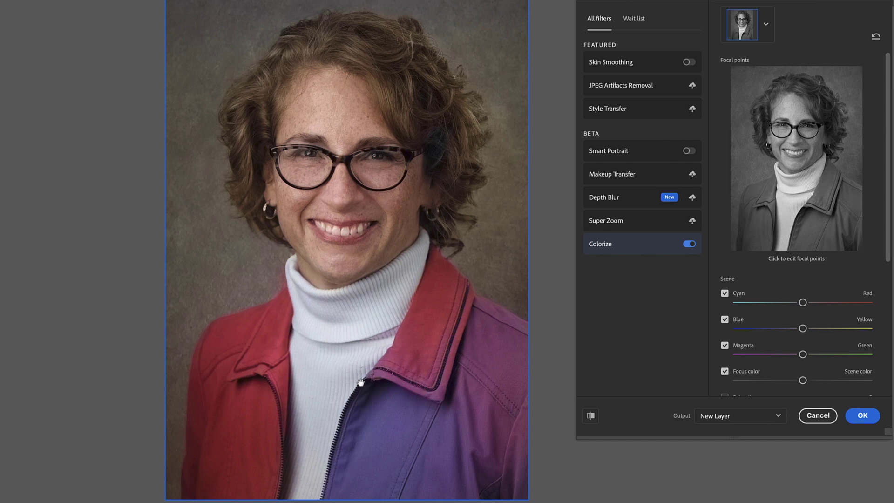
scroll(753, 322, down, 5)
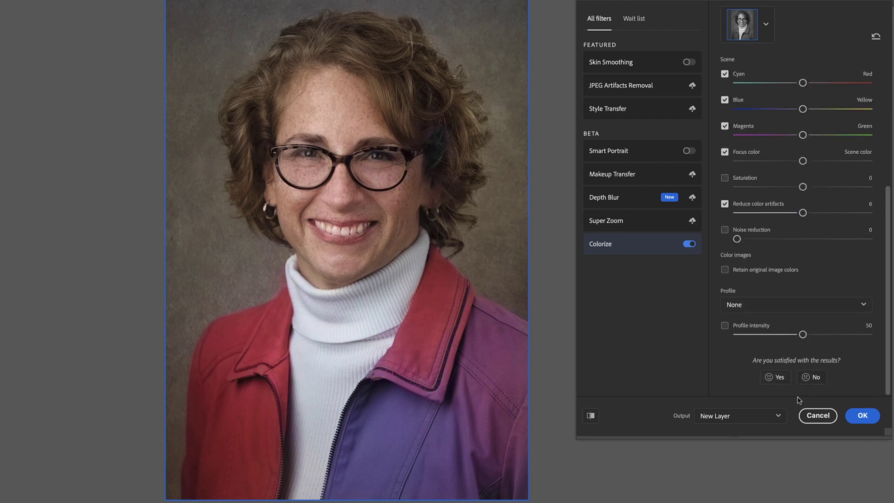
click(861, 417)
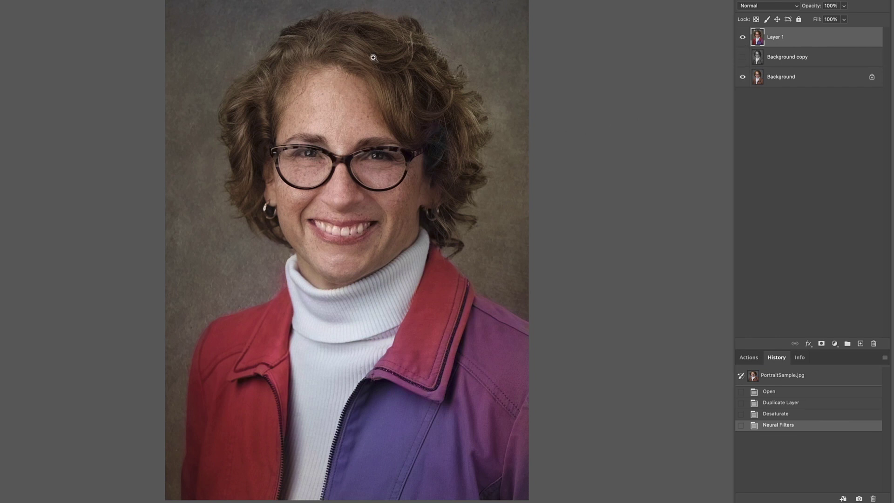
Compare the colorized portrait with the original color photo by repeatedly hiding and showing Layer 1.
click(743, 41)
click(743, 41)
click(742, 41)
click(743, 41)
click(743, 41)
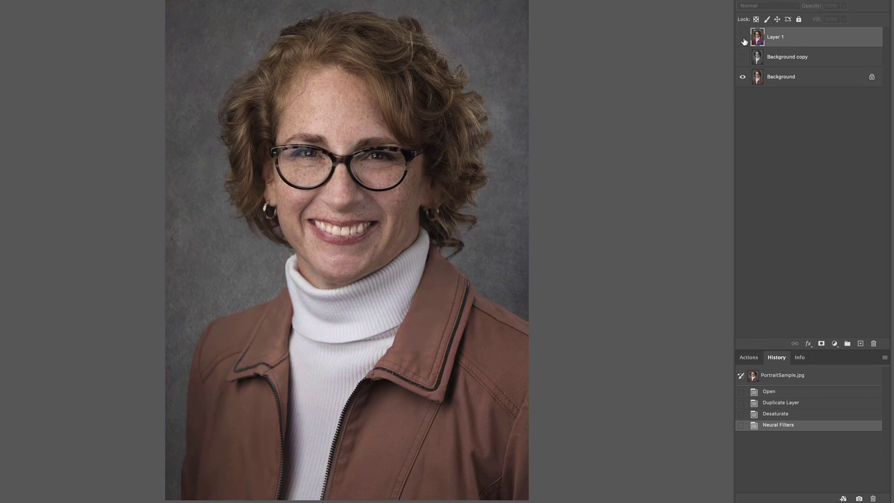
click(744, 41)
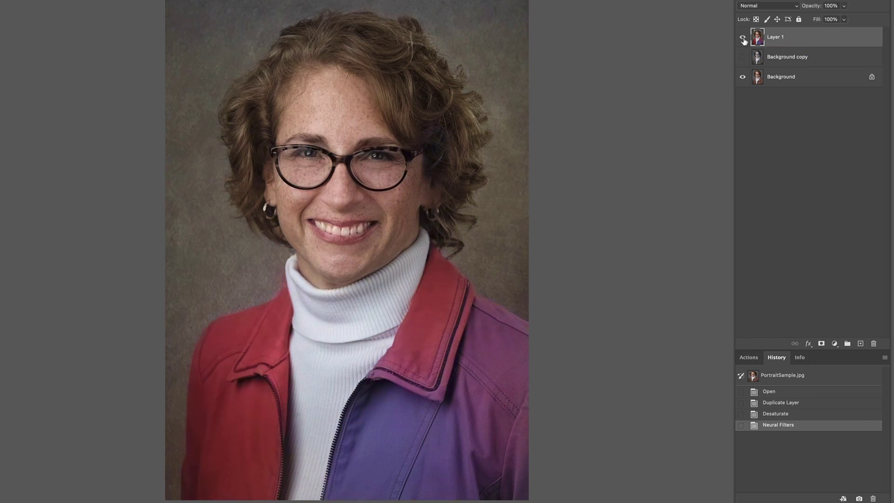
click(744, 41)
click(743, 41)
click(743, 41)
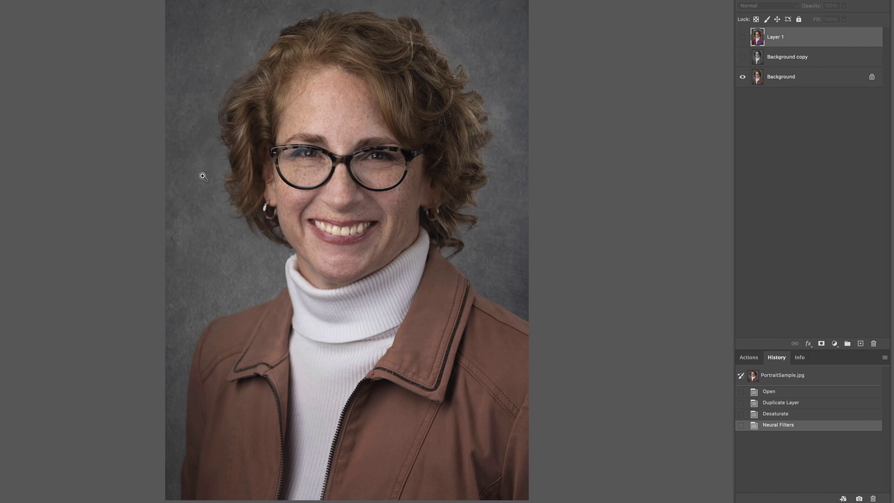
click(743, 37)
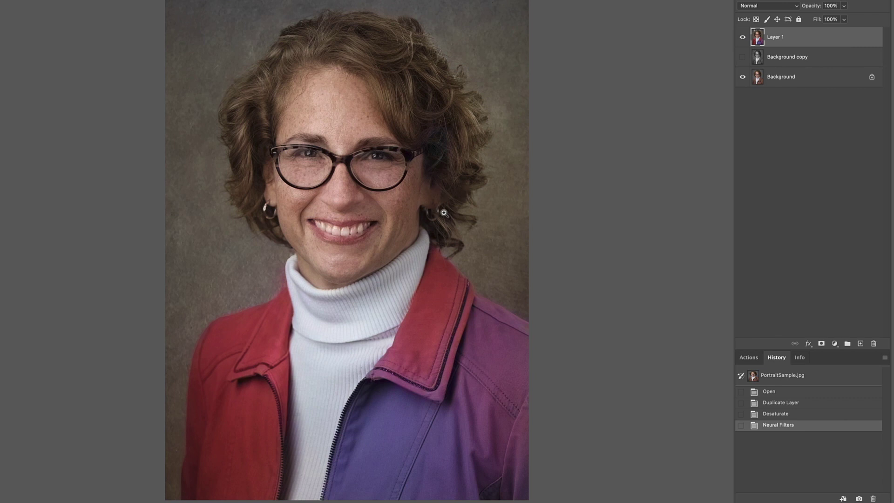
click(742, 38)
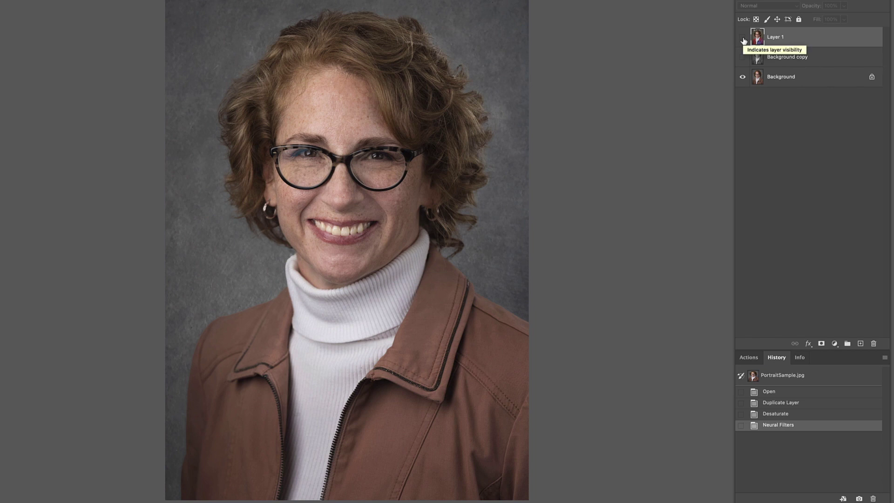
Check the colorized jacket and backdrop against the original photo by toggling the visibility of Layer 1.
click(743, 38)
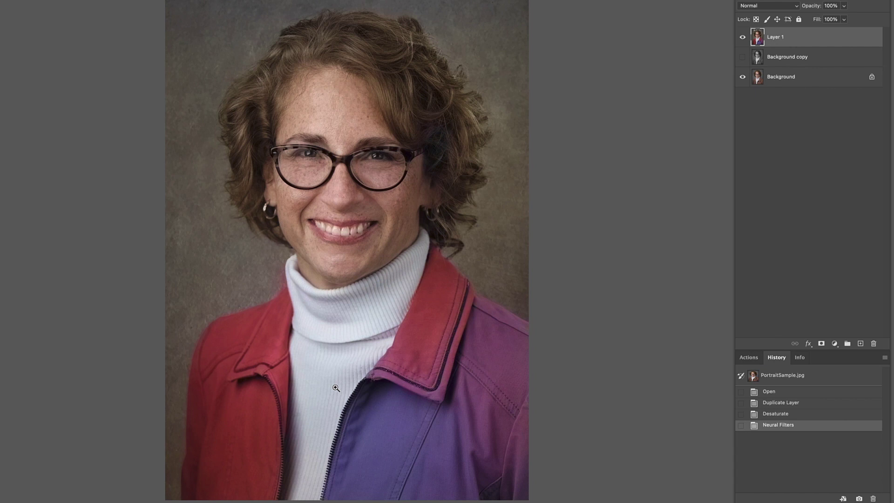
click(744, 37)
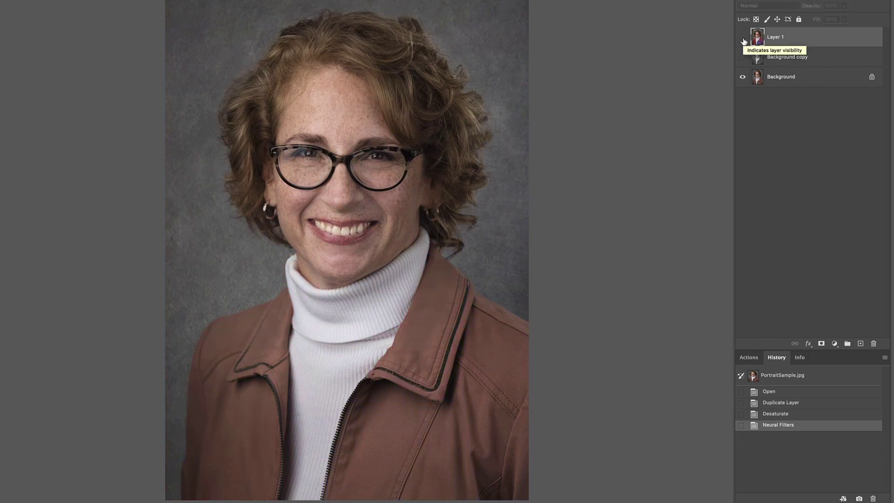
click(743, 37)
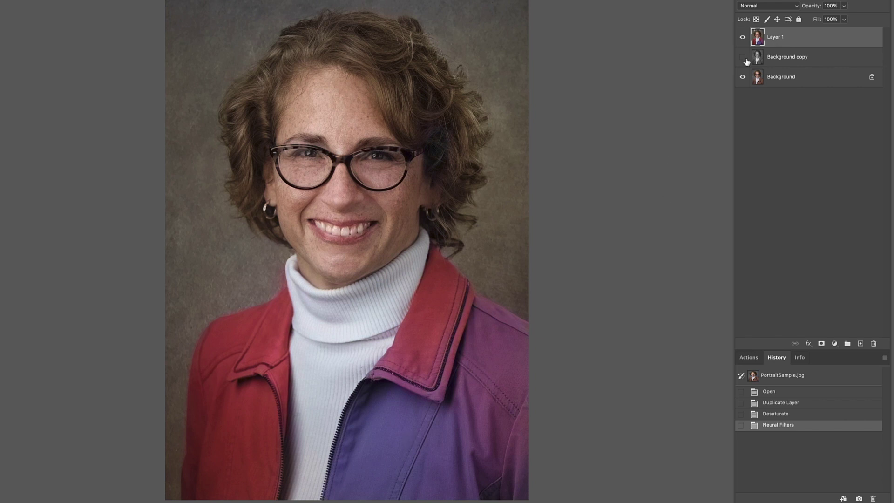
click(743, 37)
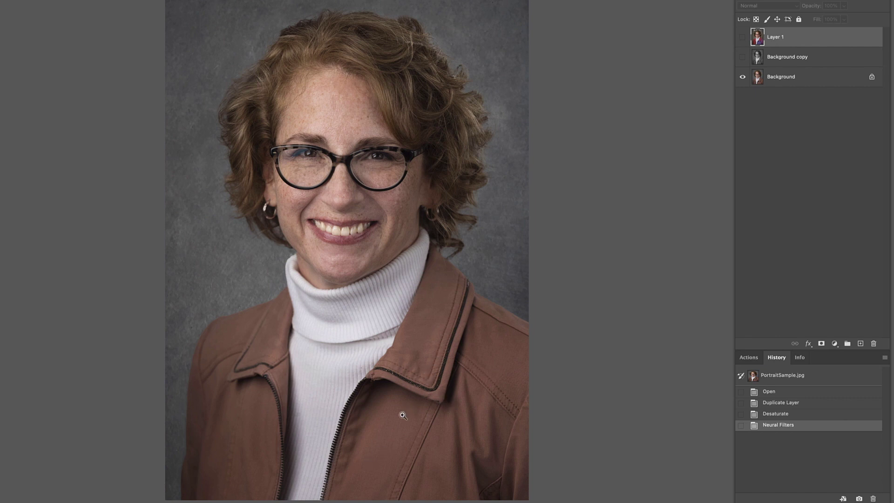
click(742, 37)
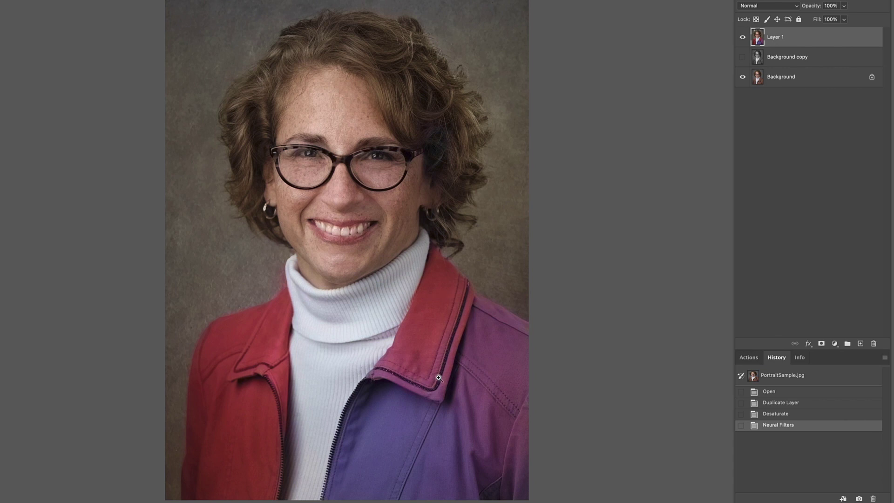
click(743, 37)
click(743, 37)
Examine the colorized jacket's collar and shoulder edges and the turtleneck up close for color bleeding.
click(284, 305)
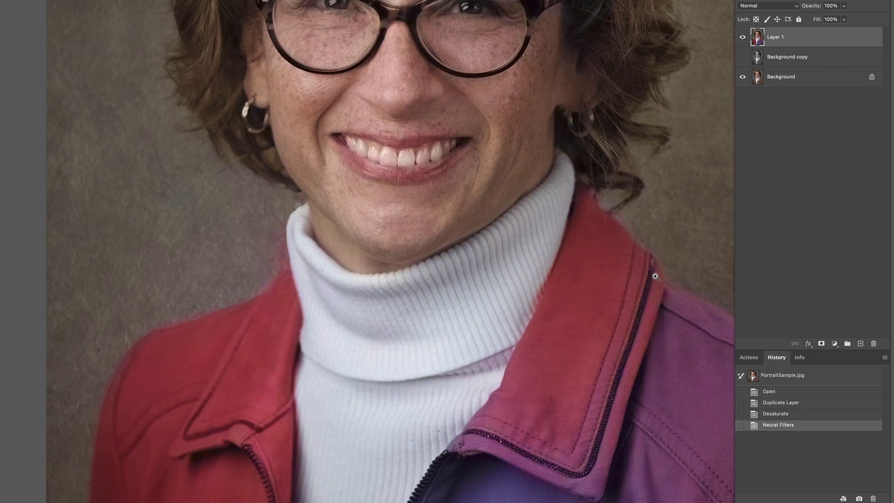
drag(547, 289, 697, 215)
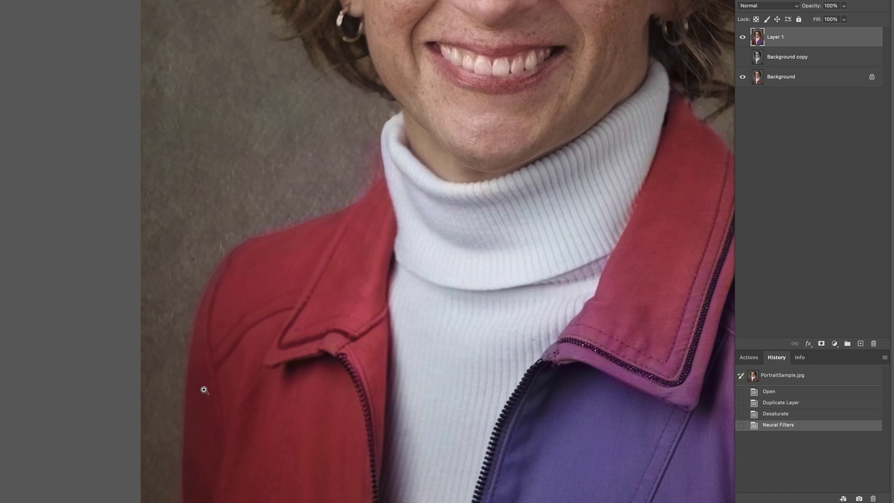
alt+click(322, 261)
alt+click(382, 254)
alt+click(382, 255)
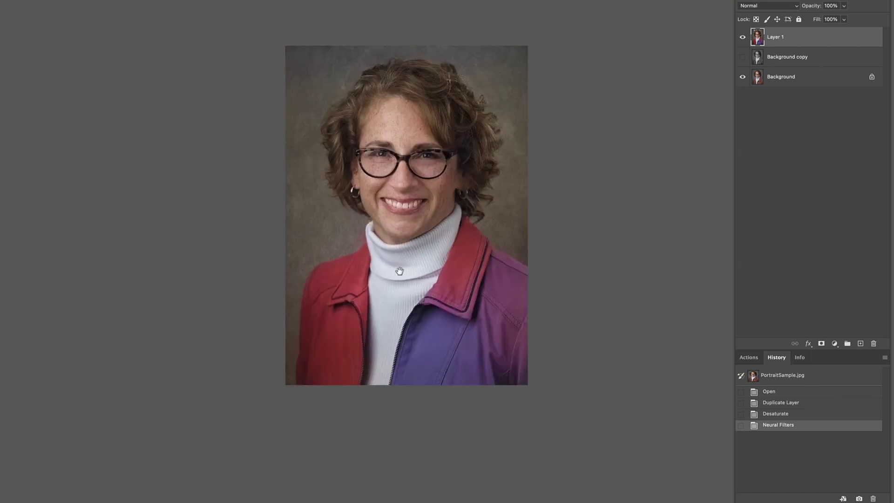
drag(396, 271, 351, 282)
click(380, 291)
drag(471, 233, 497, 260)
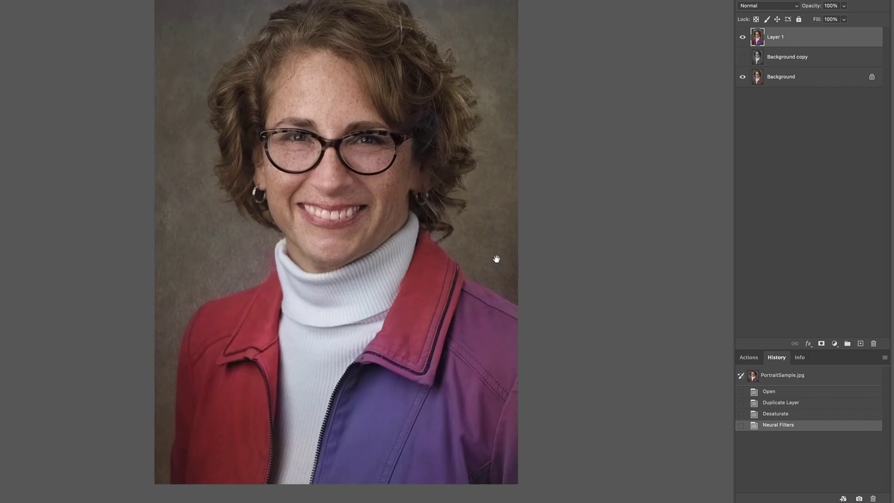
Compare the whole portrait with and without Layer 1, leaving only the original Background layer visible.
click(743, 40)
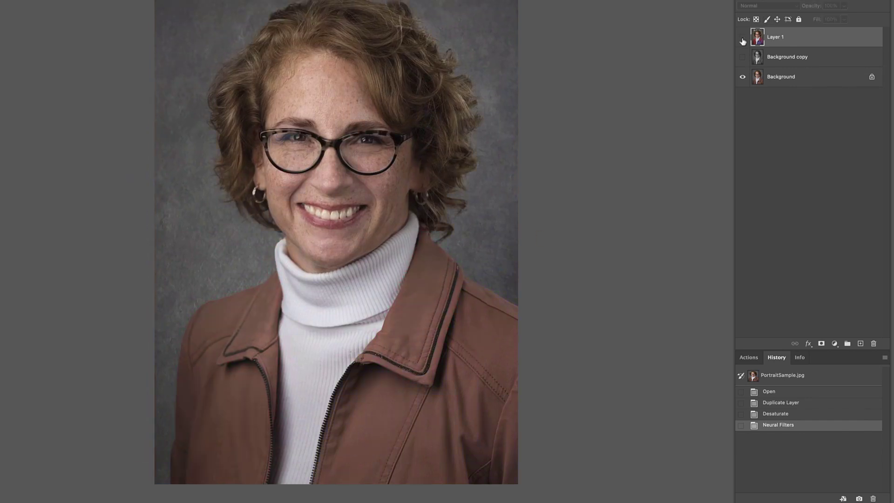
click(743, 39)
click(743, 39)
click(742, 39)
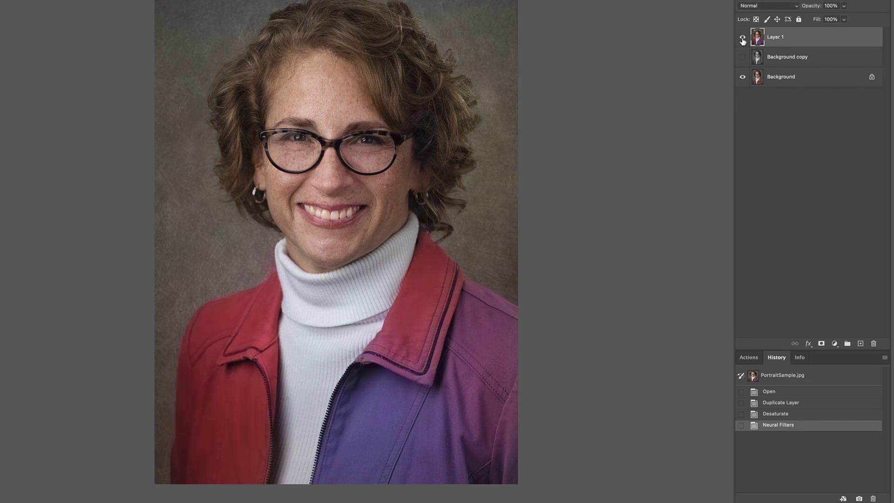
click(743, 39)
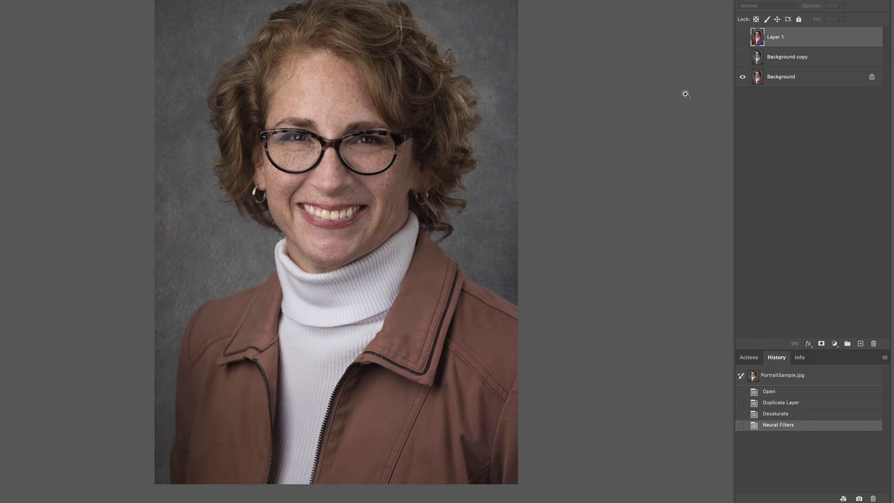
Show the desaturated Background copy and the colorized Layer 1 over the original, and hide both layers again.
click(743, 57)
click(743, 38)
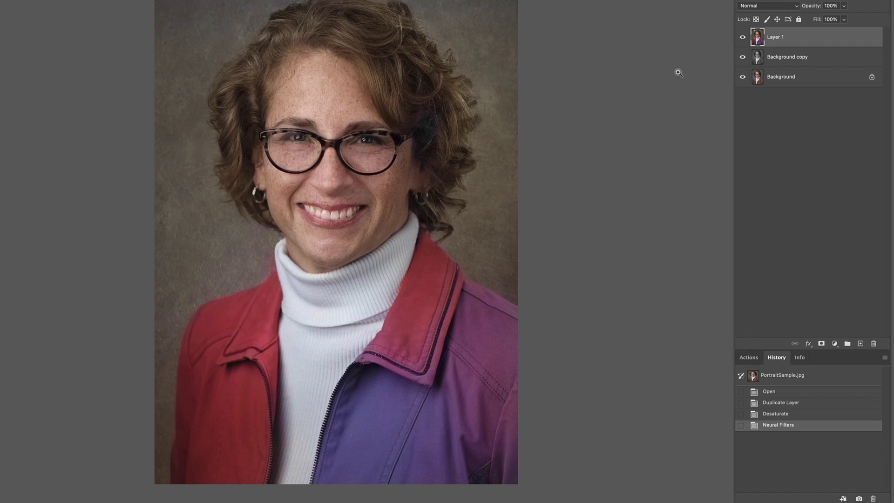
click(743, 57)
click(742, 38)
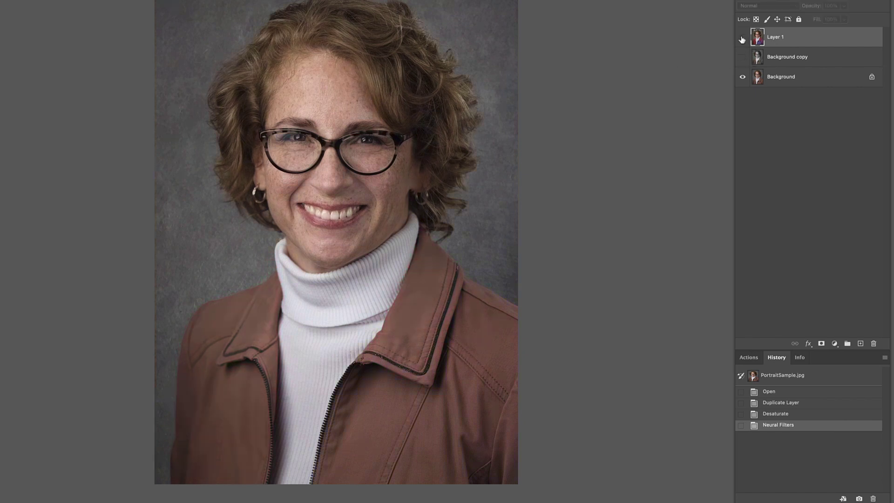
Alternate between the original Background and the colorized Layer 1 to compare their colors, leaving Layer 1 visible.
click(743, 38)
click(742, 38)
click(742, 38)
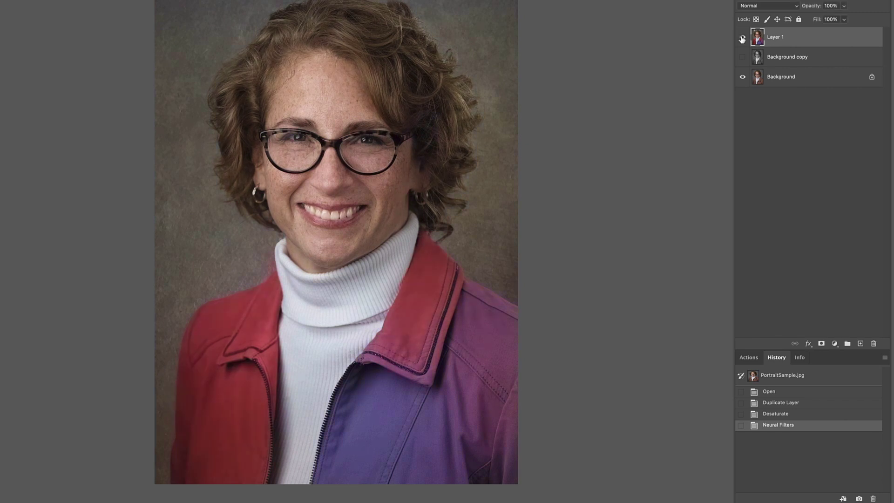
click(742, 40)
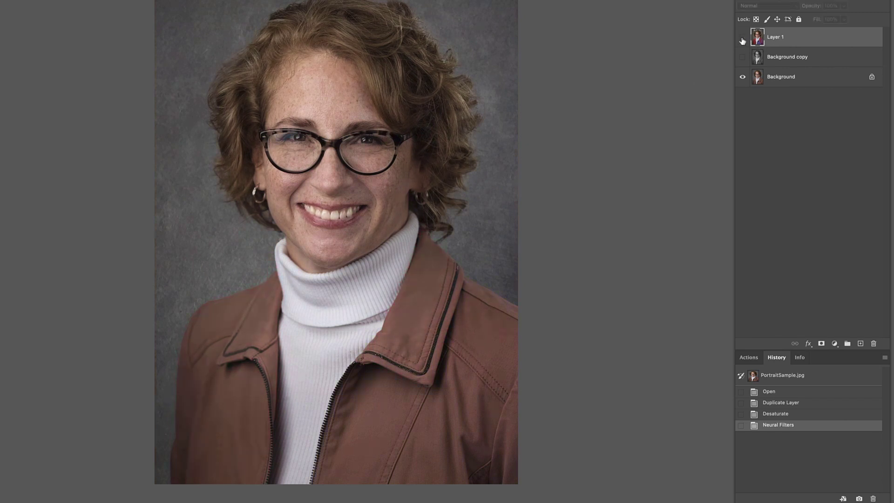
click(743, 40)
click(742, 39)
click(743, 39)
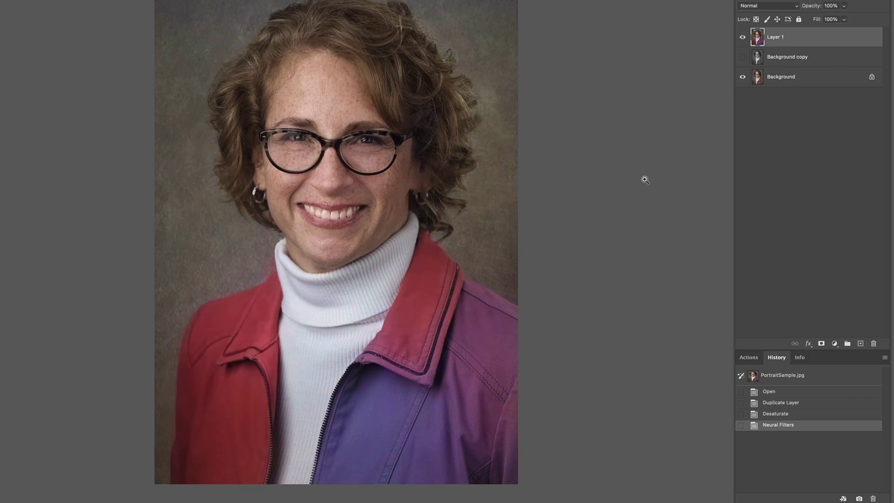